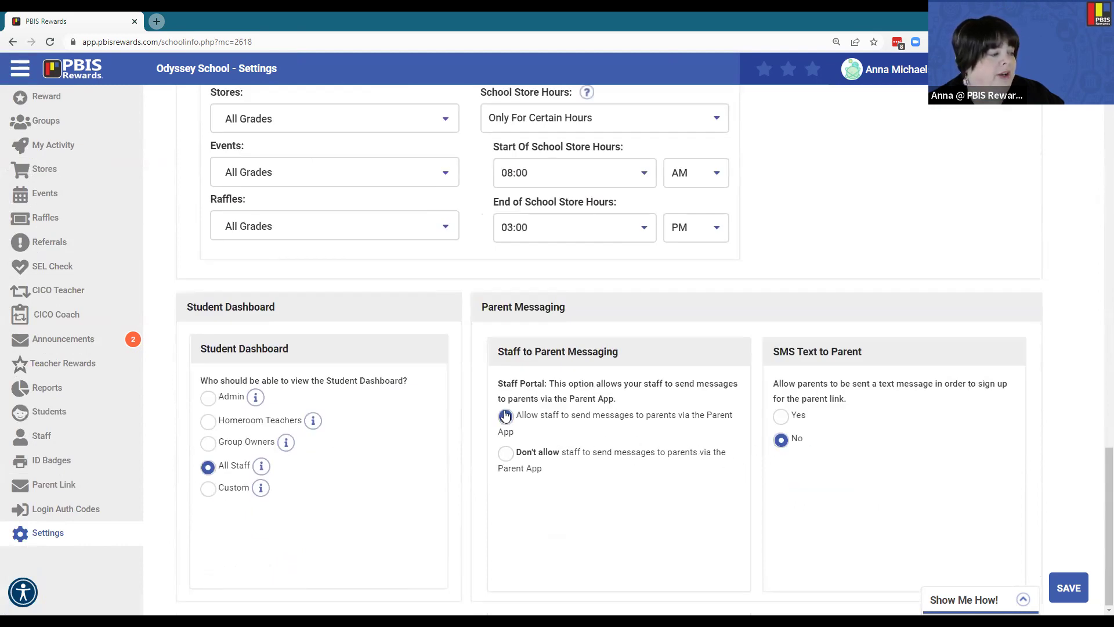
Save the school settings and open the parent management page in Parent Link
{"action": "left_click", "coordinate": [1070, 591]}
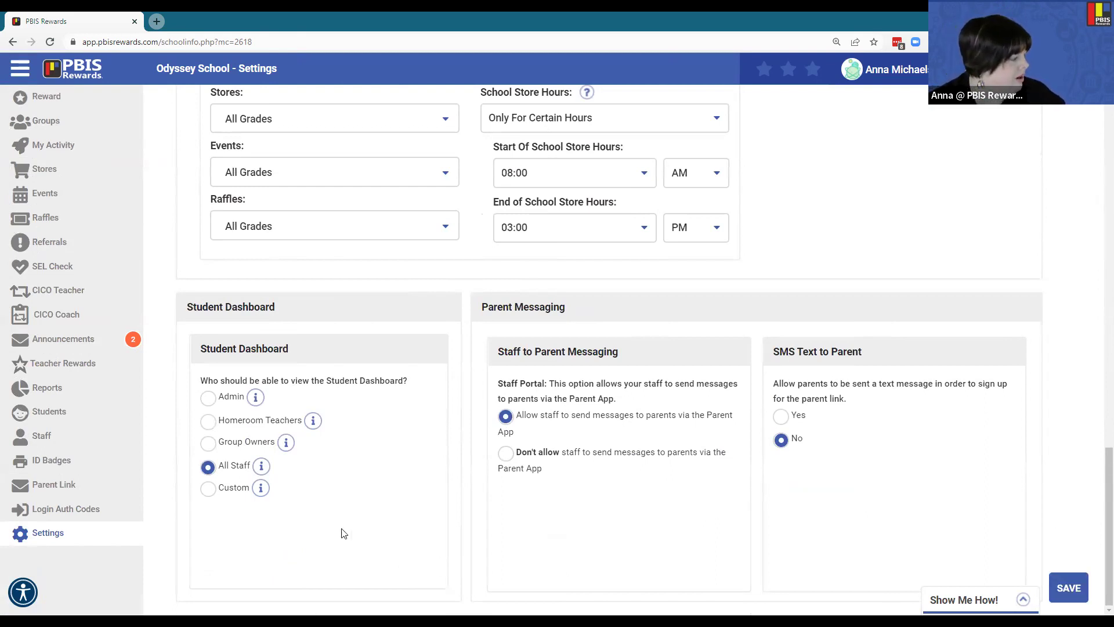
{"action": "left_click", "coordinate": [85, 487]}
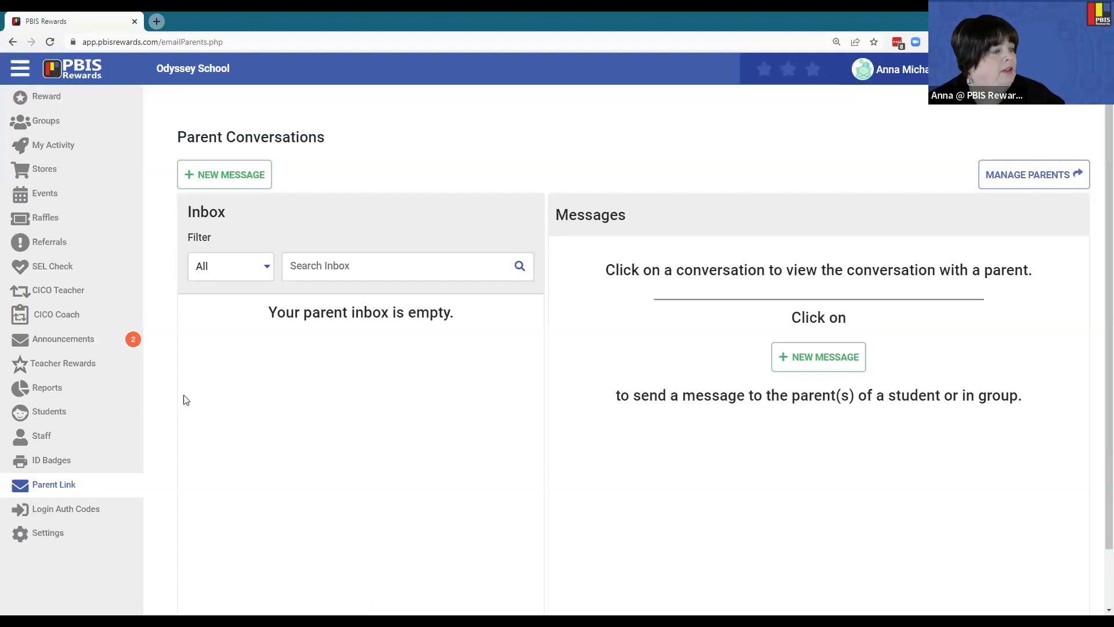
{"action": "left_click", "coordinate": [1009, 179]}
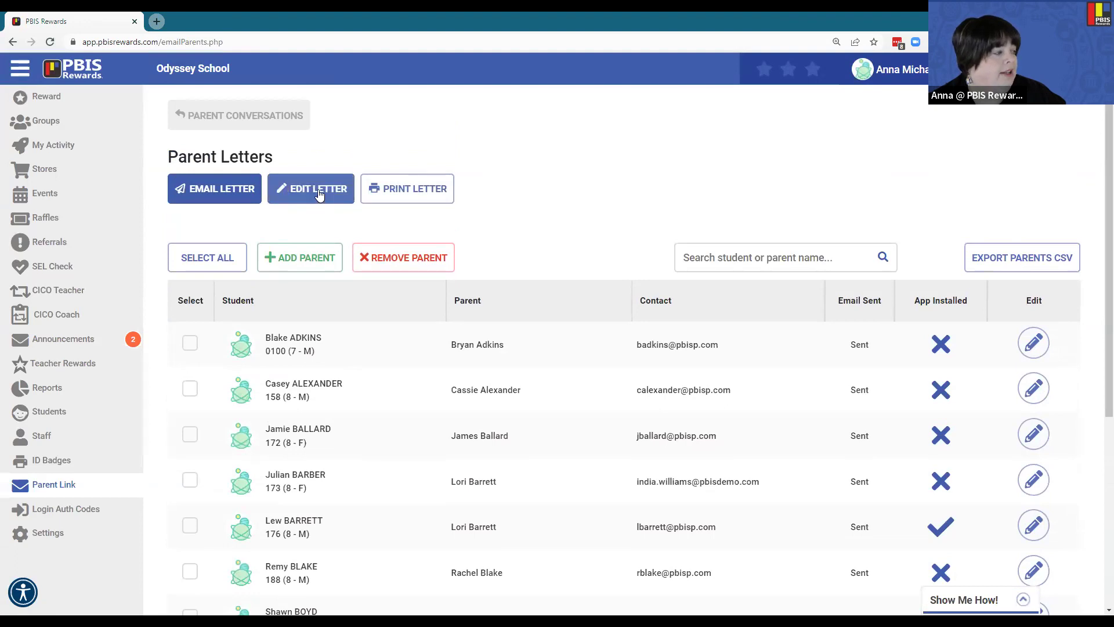
Open the parent letter for editing, review it down to the QR code and closing text, and save it
{"action": "left_click", "coordinate": [319, 193]}
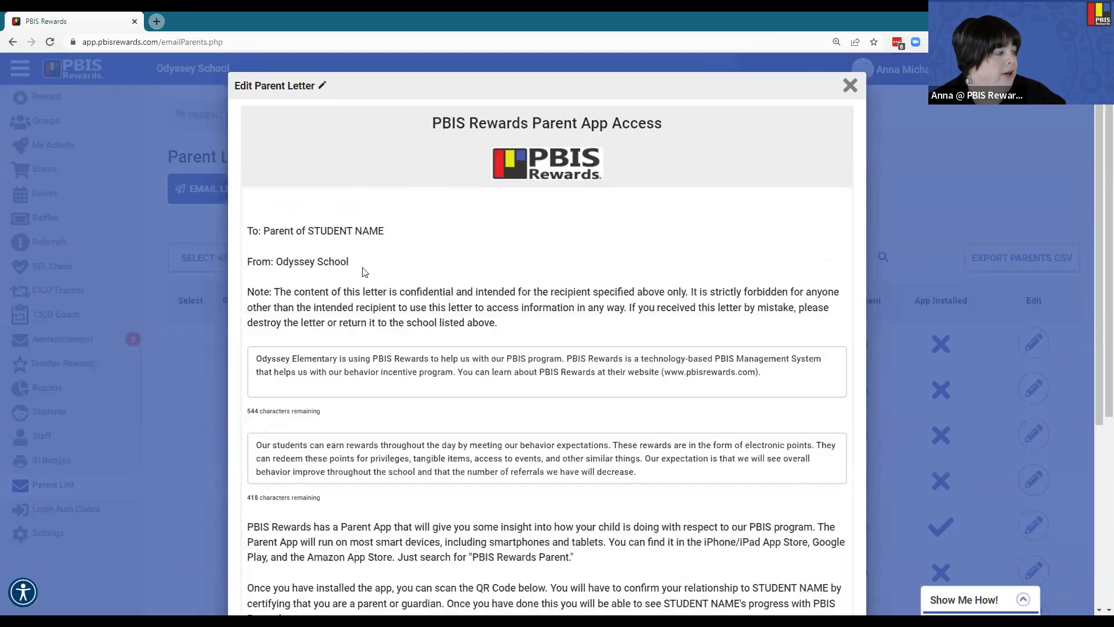
{"action": "scroll", "coordinate": [363, 270], "scroll_direction": "down", "scroll_amount": 2}
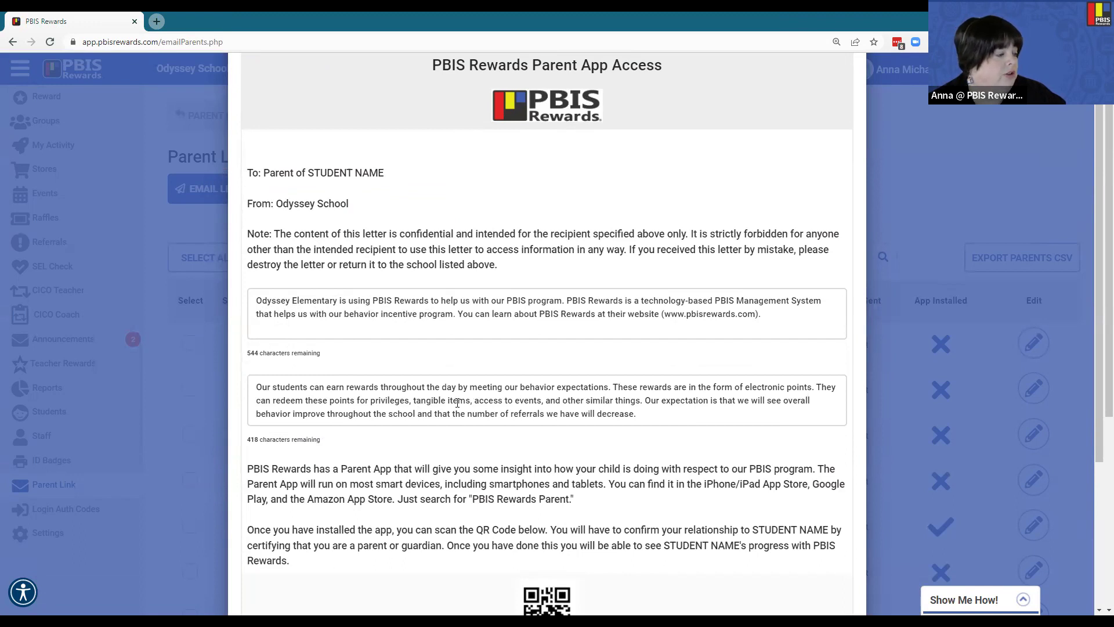
{"action": "scroll", "coordinate": [458, 402], "scroll_direction": "down", "scroll_amount": 4}
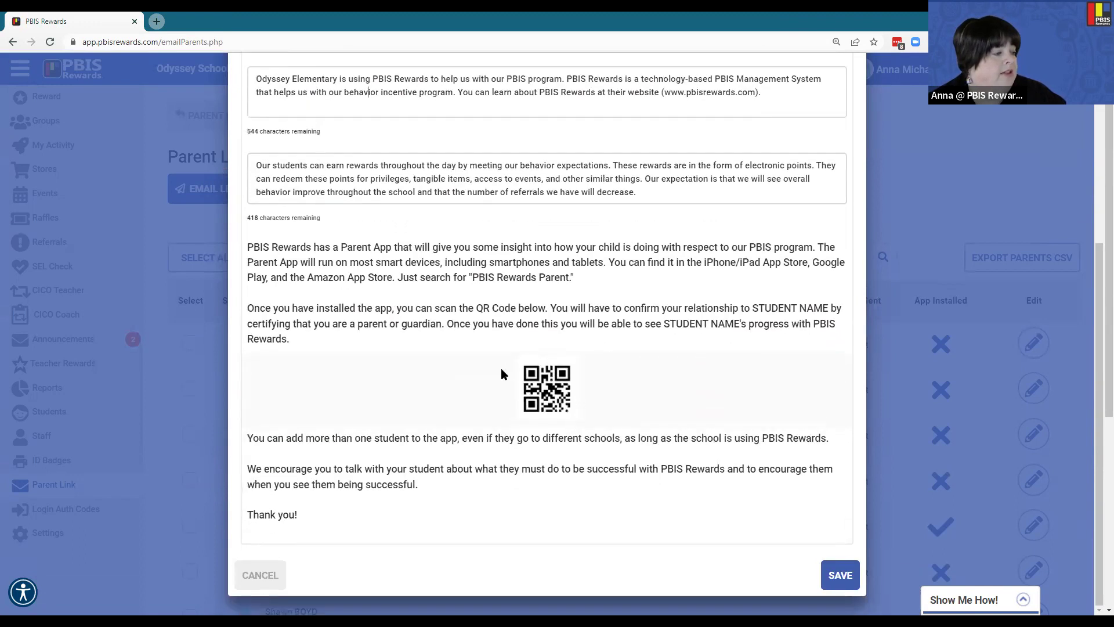
{"action": "left_click", "coordinate": [556, 390]}
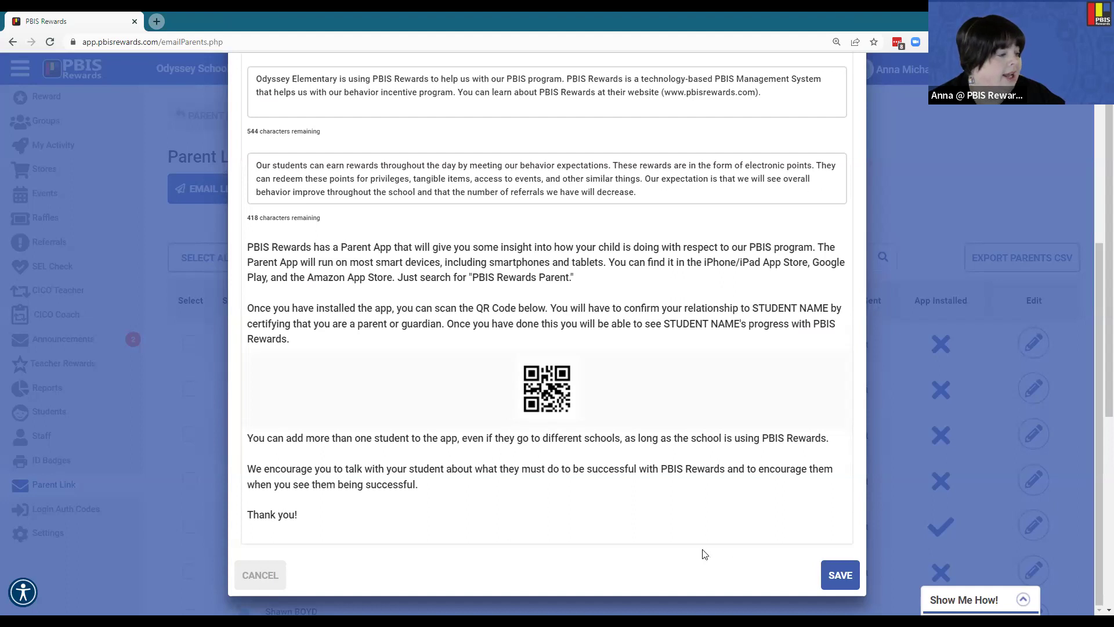
{"action": "left_click", "coordinate": [839, 576]}
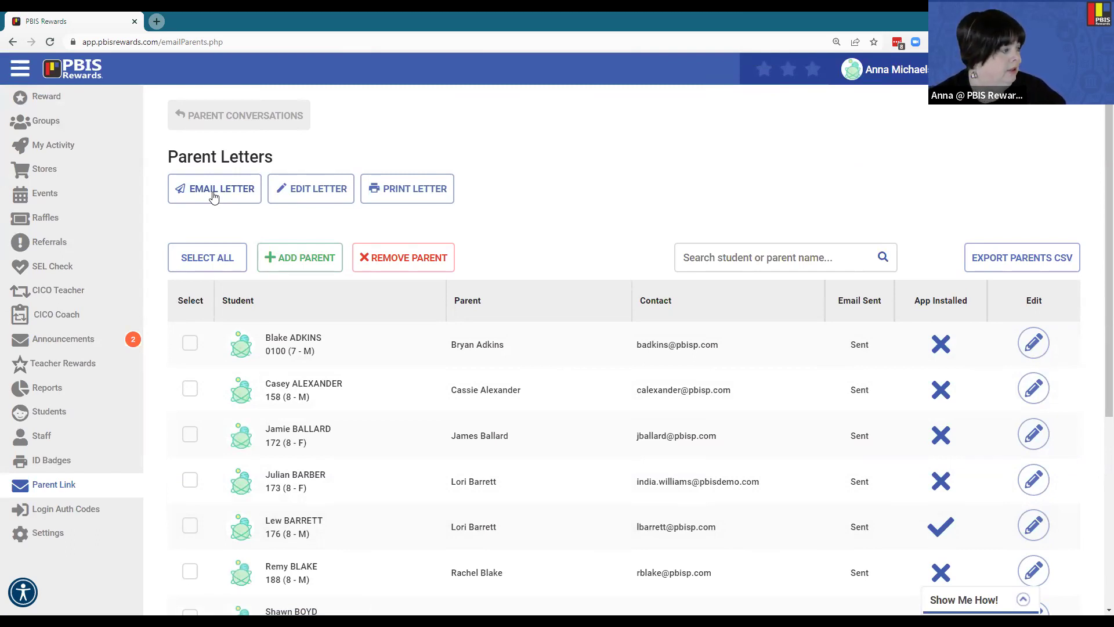
Select all parents in the Parent Letters list as recipients of the letter
{"action": "left_click", "coordinate": [214, 194]}
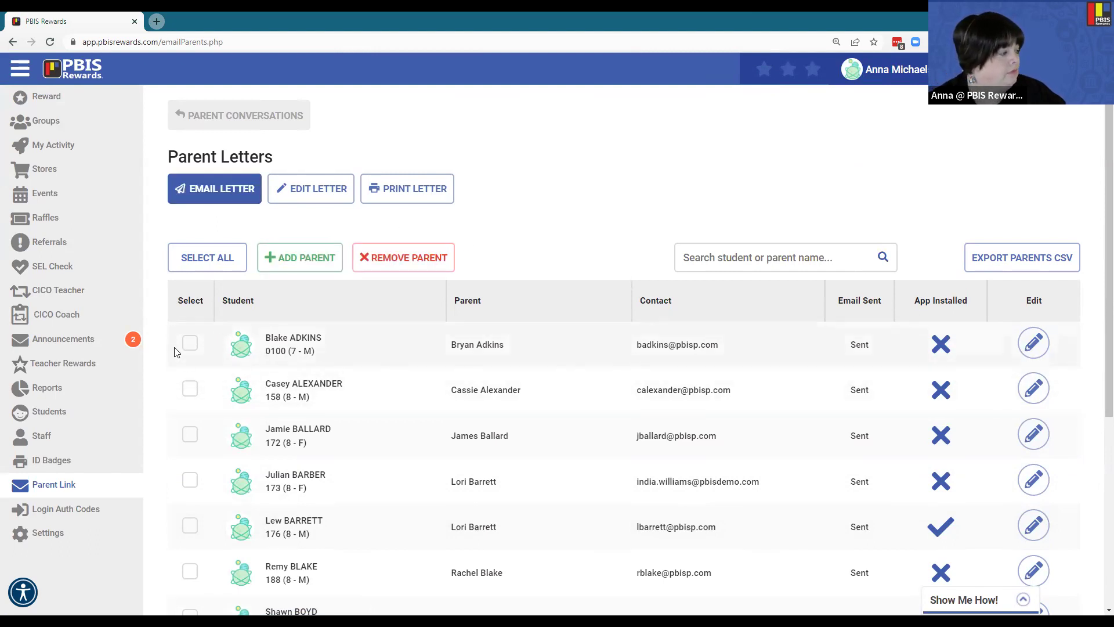
{"action": "left_click", "coordinate": [205, 259]}
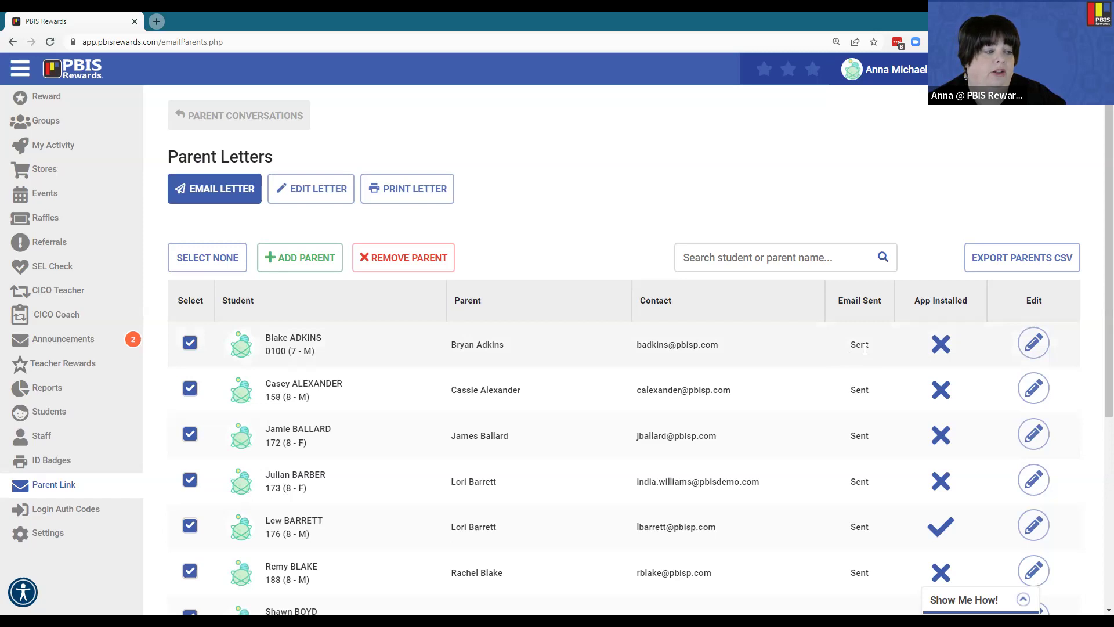
{"action": "left_click", "coordinate": [945, 359]}
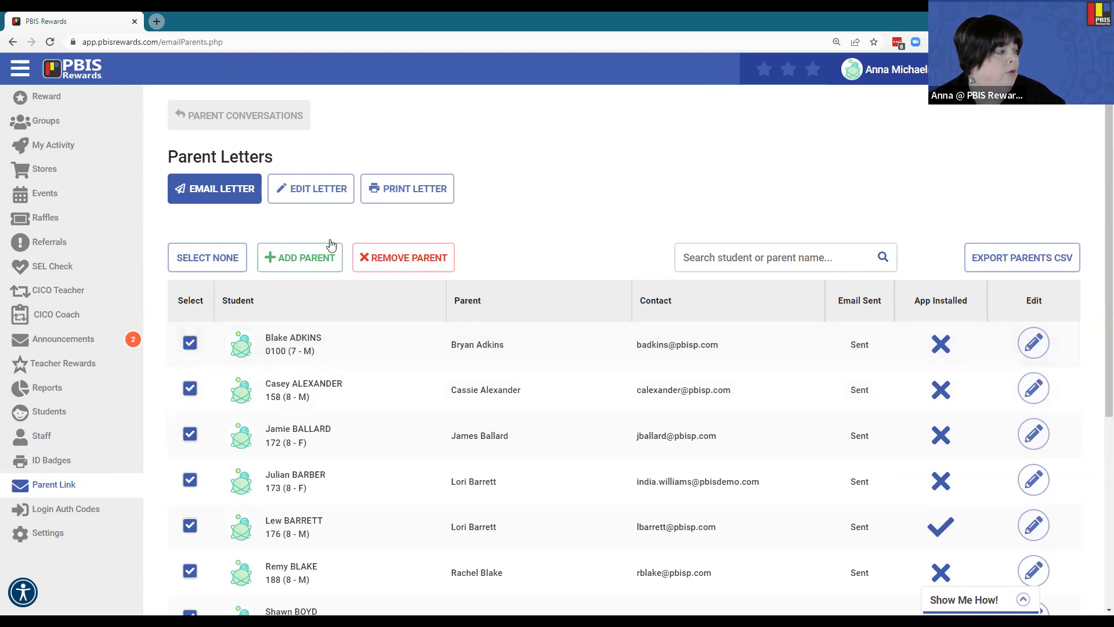
{"action": "left_click", "coordinate": [416, 198]}
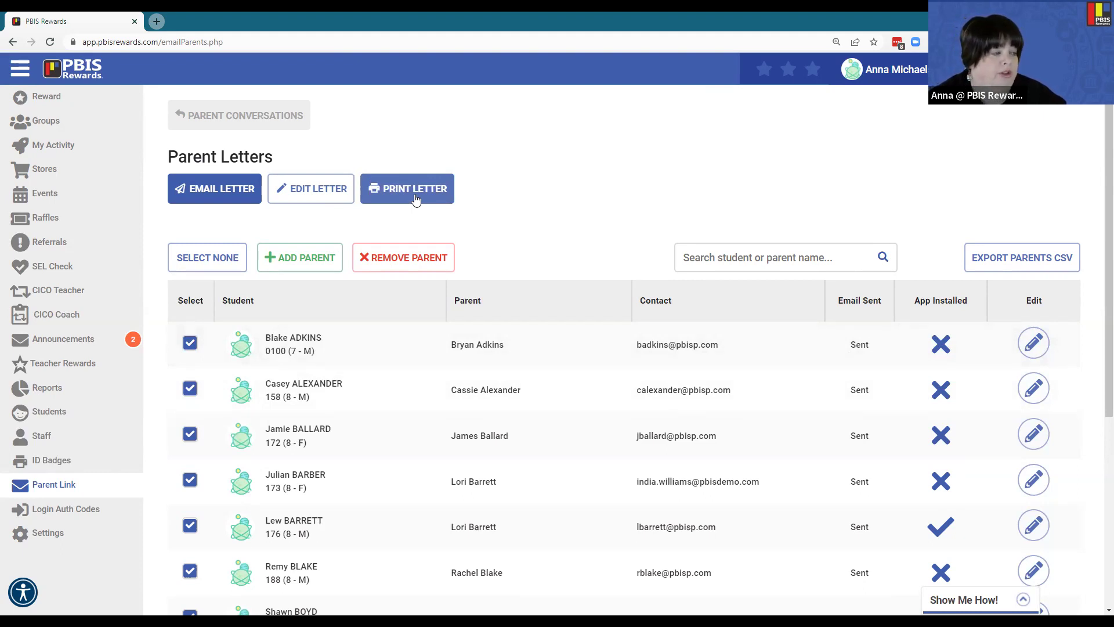
{"action": "left_click", "coordinate": [724, 259]}
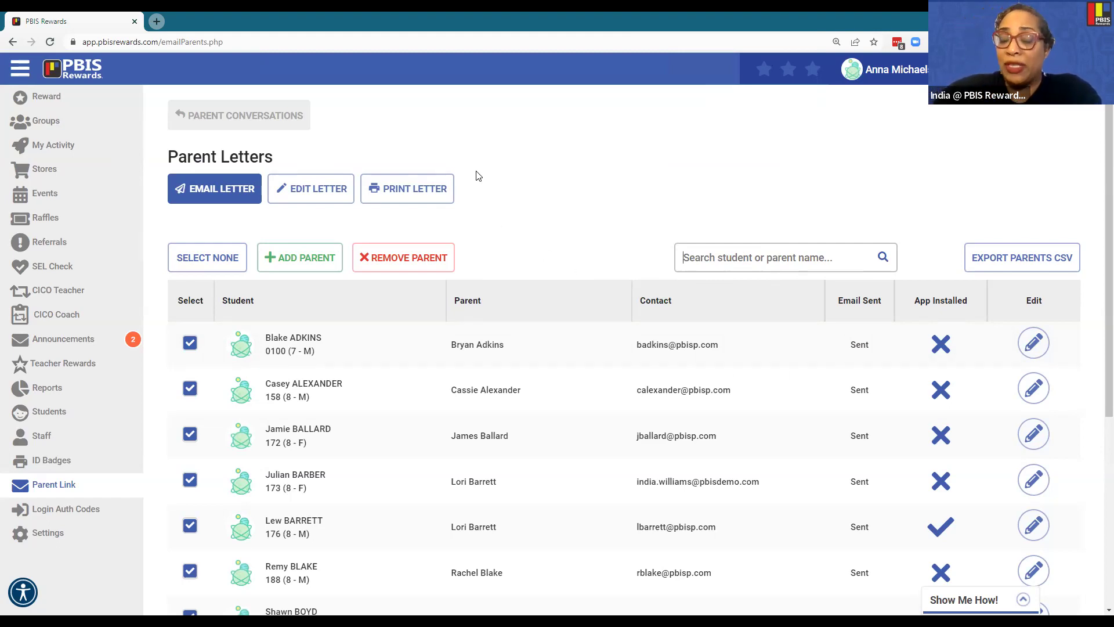
Return to Parent Conversations and start a new message
{"action": "left_click", "coordinate": [252, 115]}
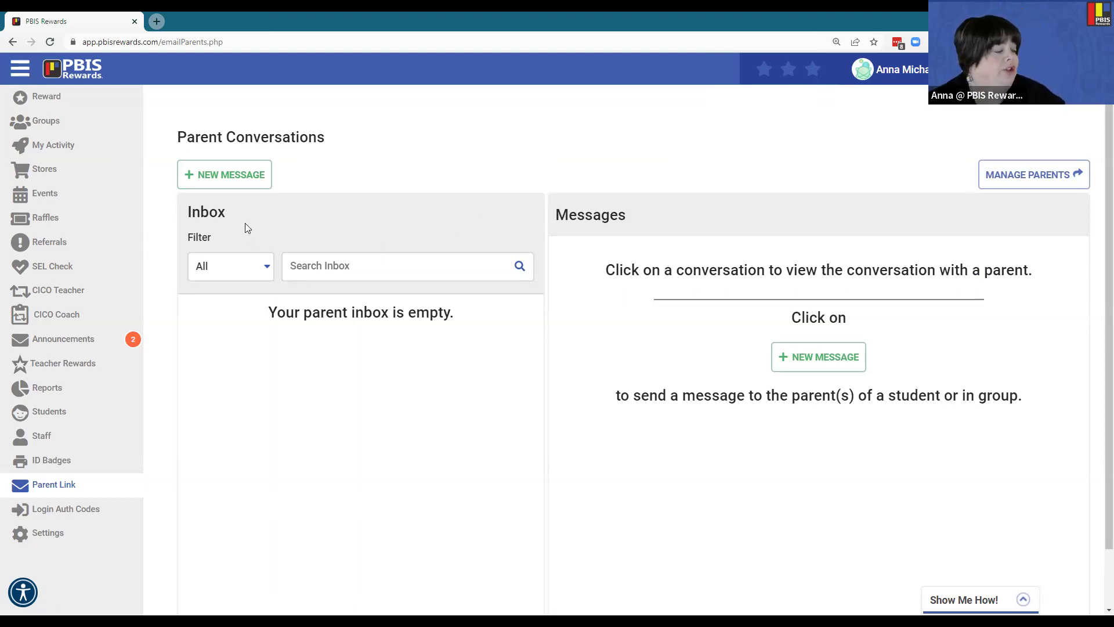
{"action": "left_click", "coordinate": [245, 181]}
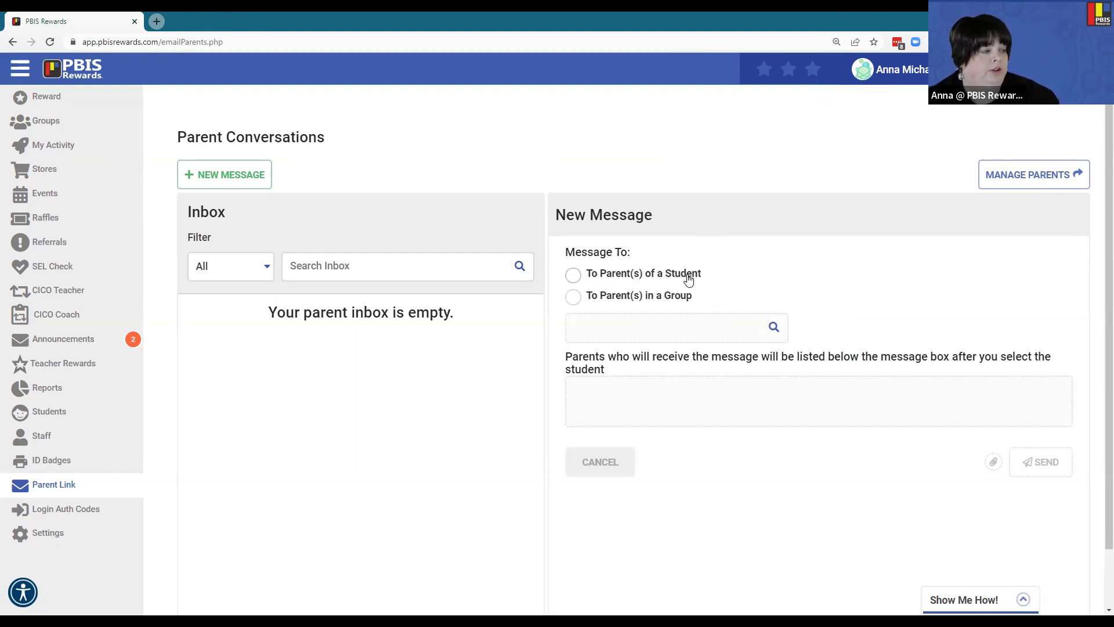
{"action": "left_click", "coordinate": [573, 298]}
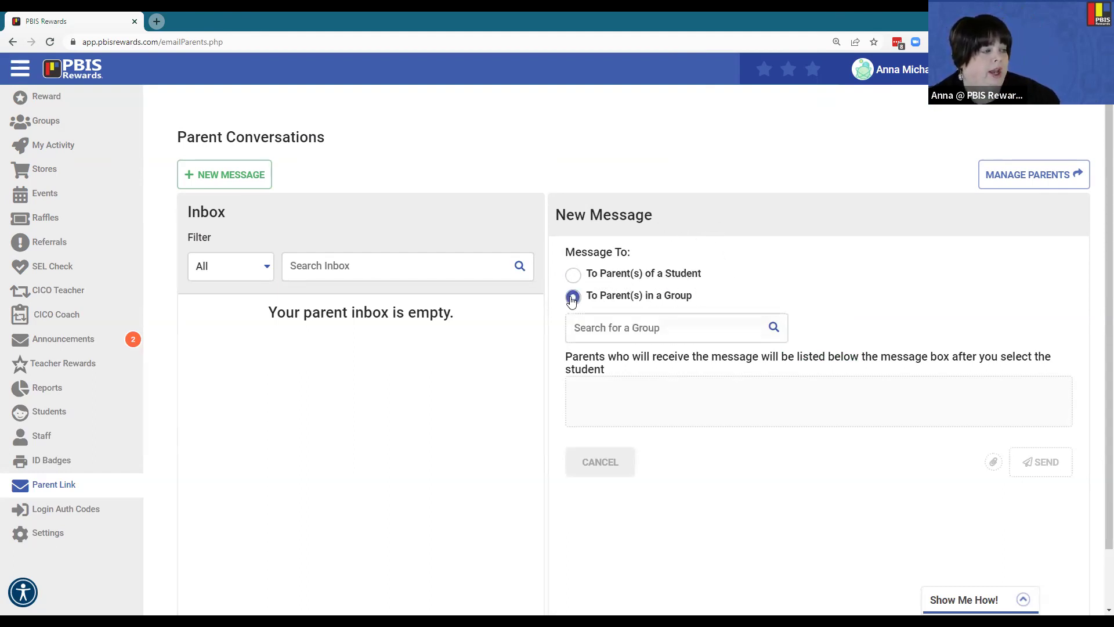
{"action": "left_click", "coordinate": [608, 328]}
{"action": "type", "text": "sc"}
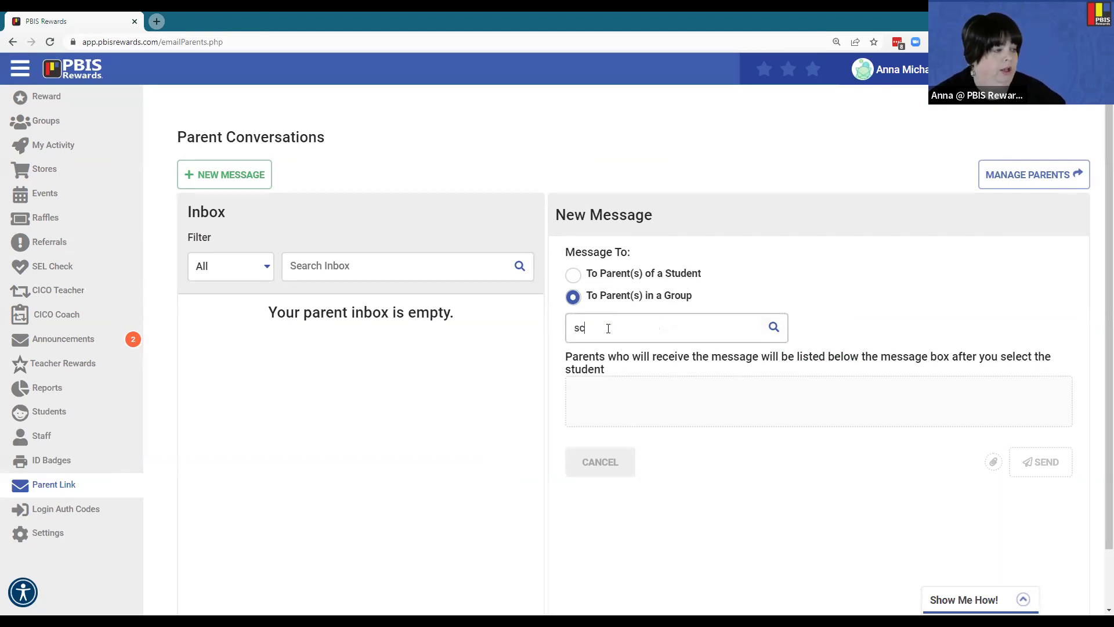
{"action": "key", "text": "BackSpace"}
{"action": "key", "text": "BackSpace"}
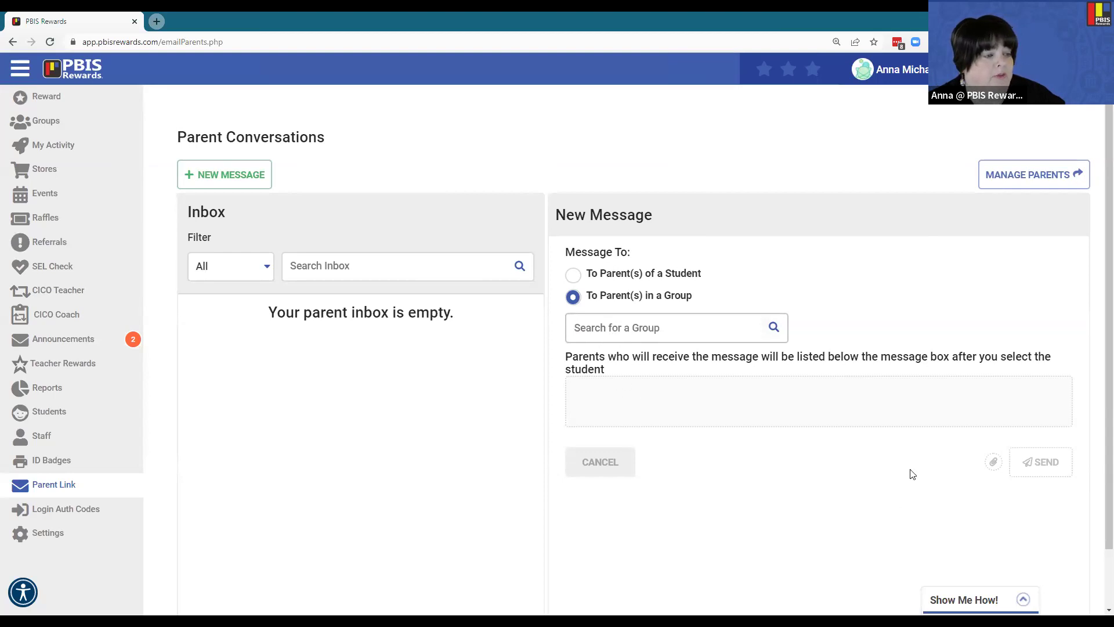
Address the message to the parents of a single student found by name and write "Here is our info." as its text
{"action": "left_click", "coordinate": [593, 275]}
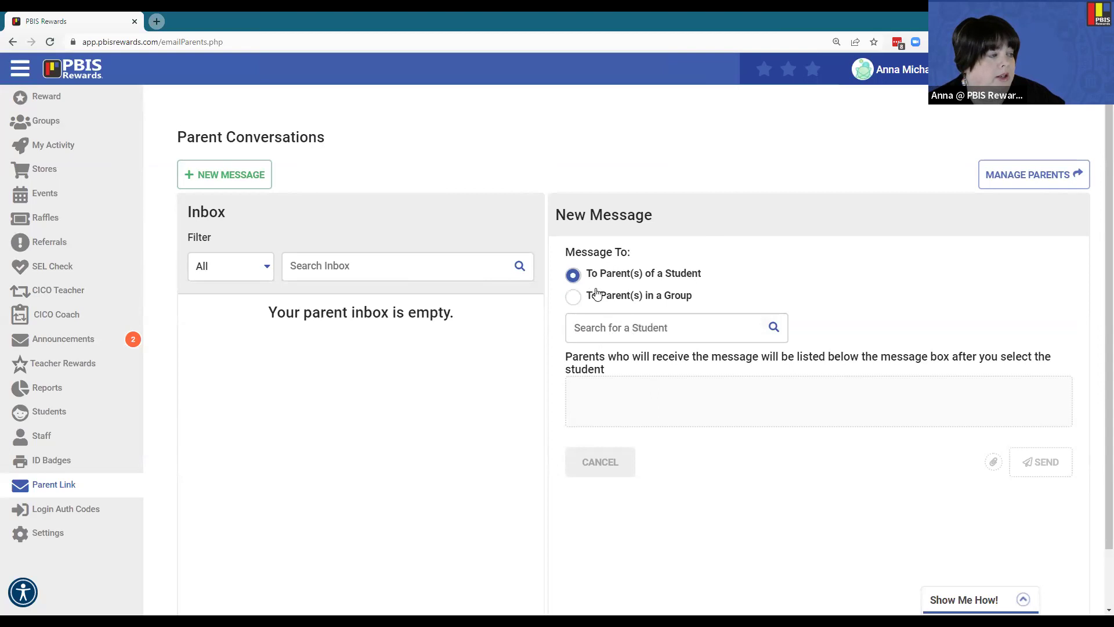
{"action": "type", "text": "blake"}
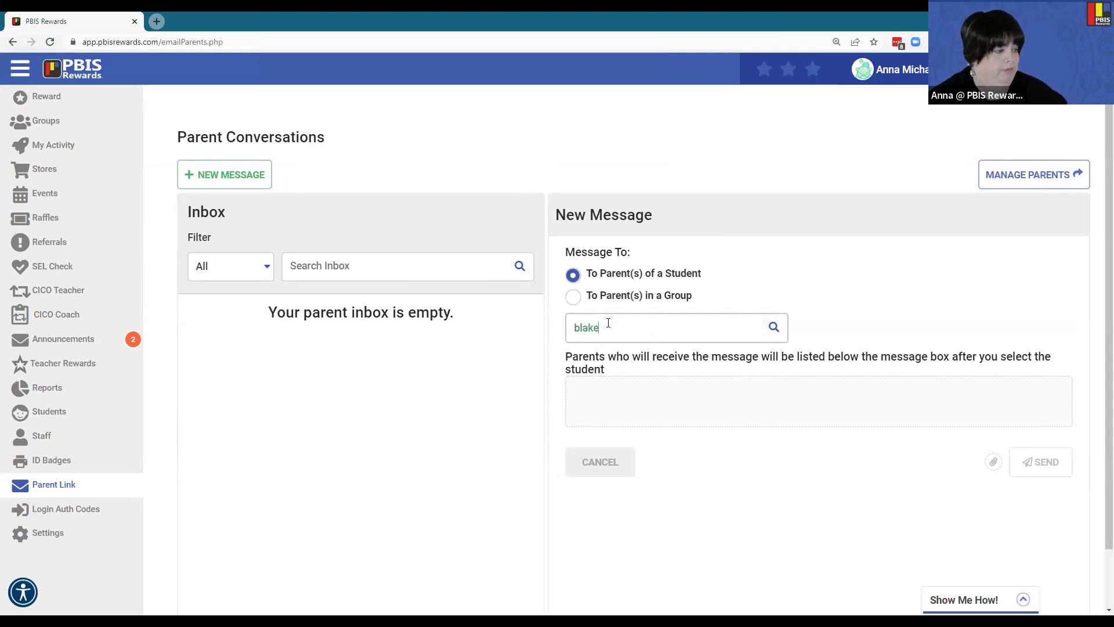
{"action": "left_click", "coordinate": [652, 376]}
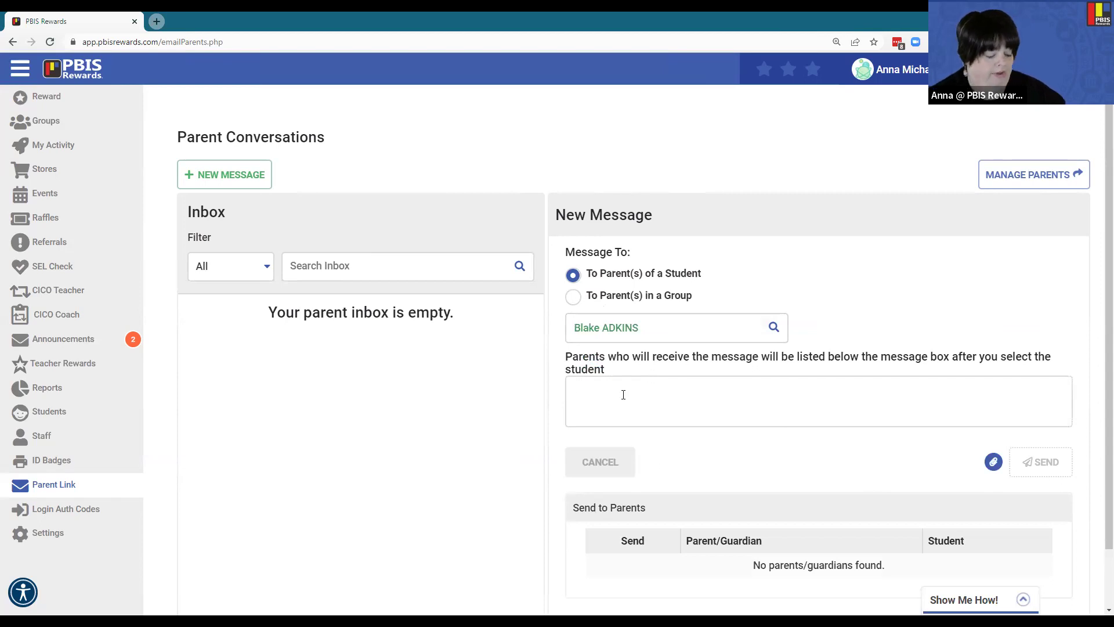
{"action": "type", "text": "Here is our info."}
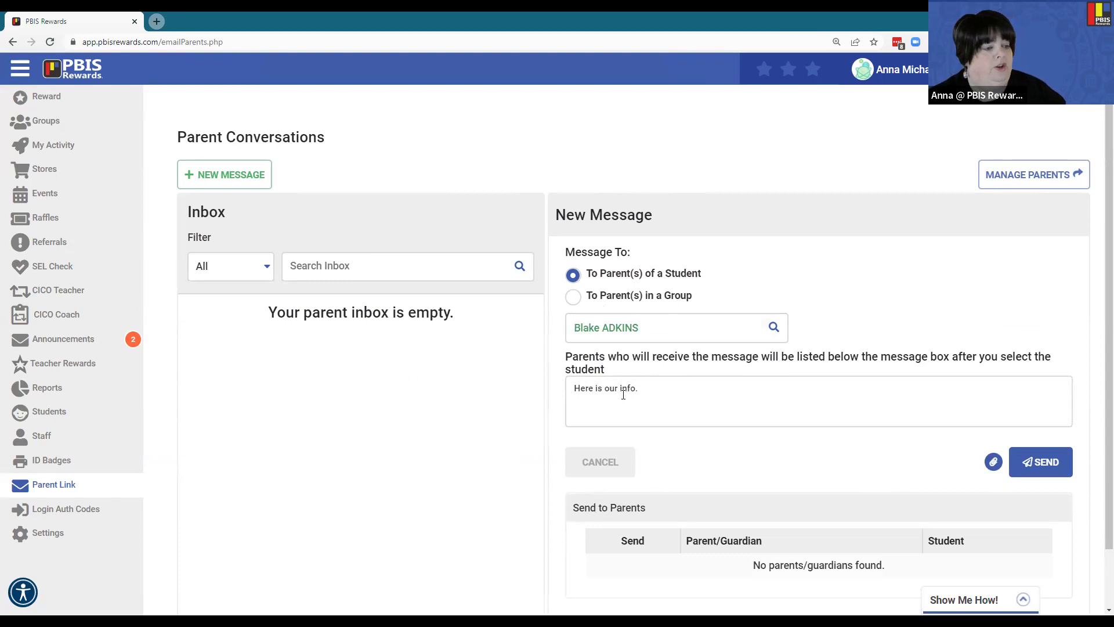
{"action": "left_click", "coordinate": [1041, 470]}
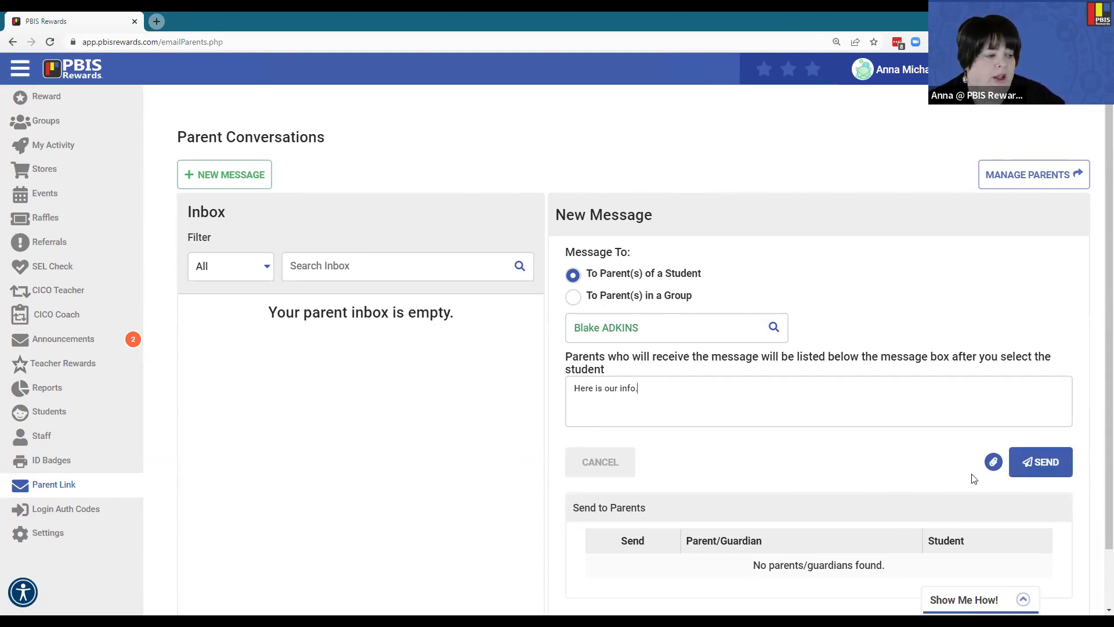
{"action": "left_click", "coordinate": [994, 464]}
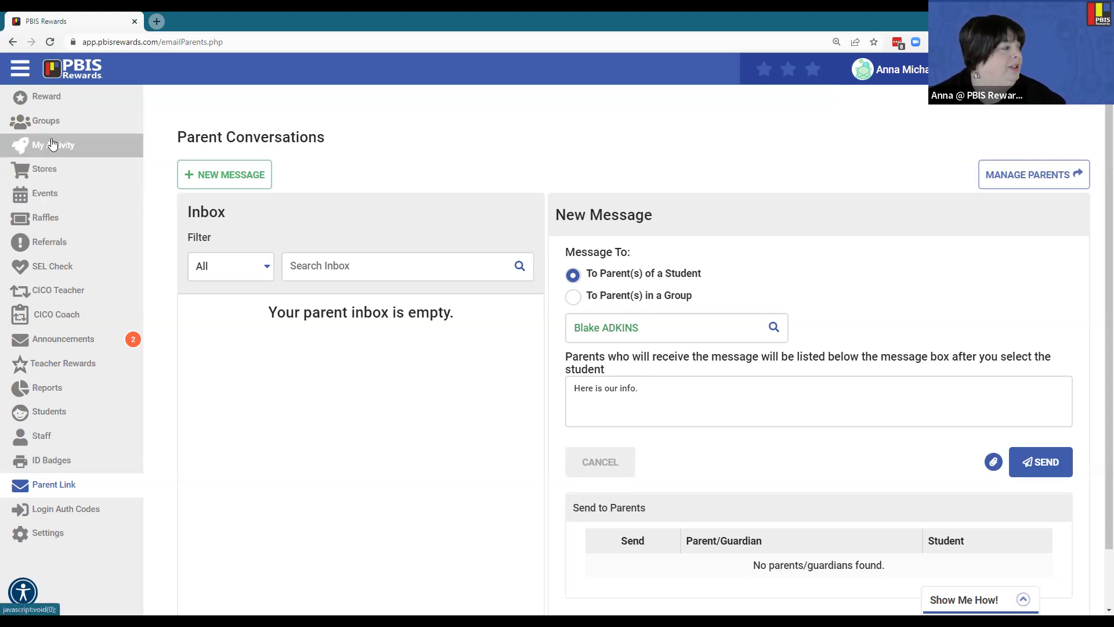
Start a message to the parents of all students in the Science group, and return to the group page
{"action": "left_click", "coordinate": [68, 125]}
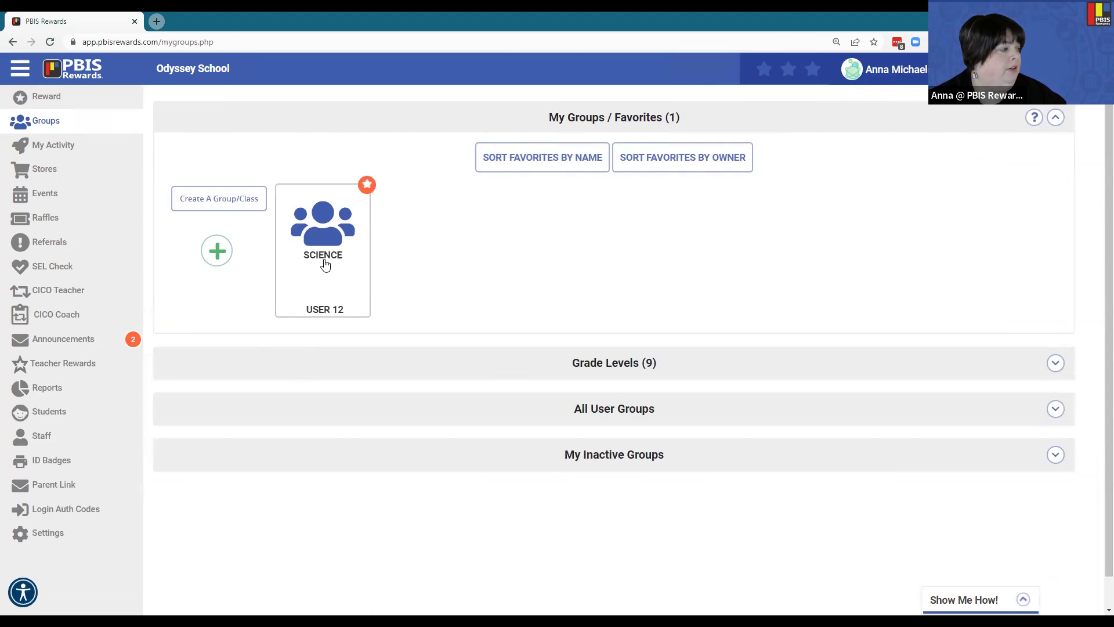
{"action": "left_click", "coordinate": [325, 264]}
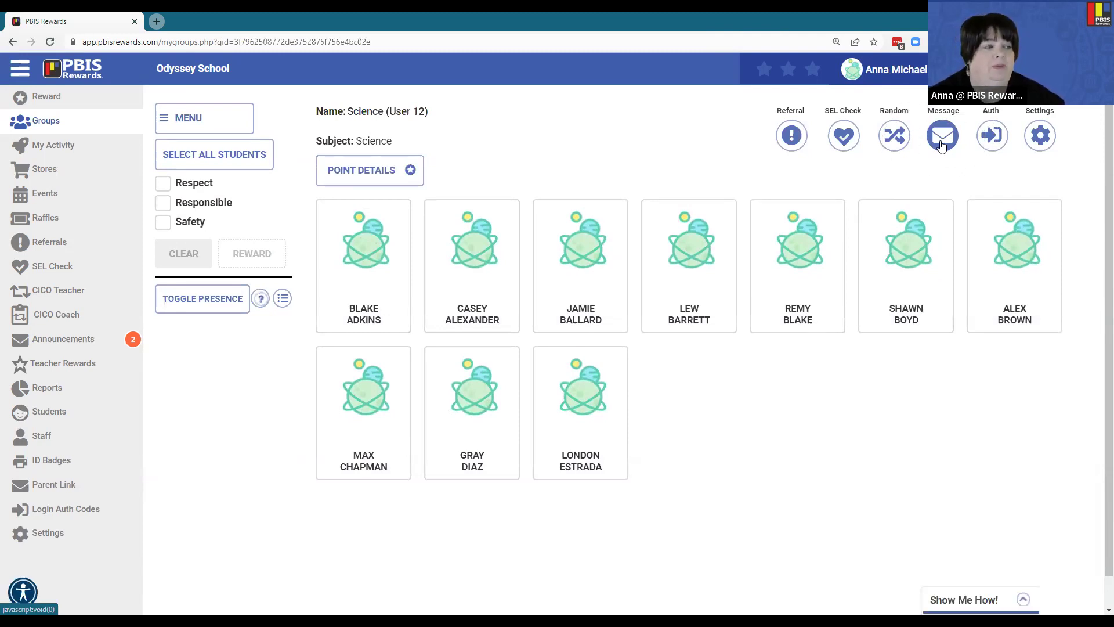
{"action": "left_click", "coordinate": [941, 139]}
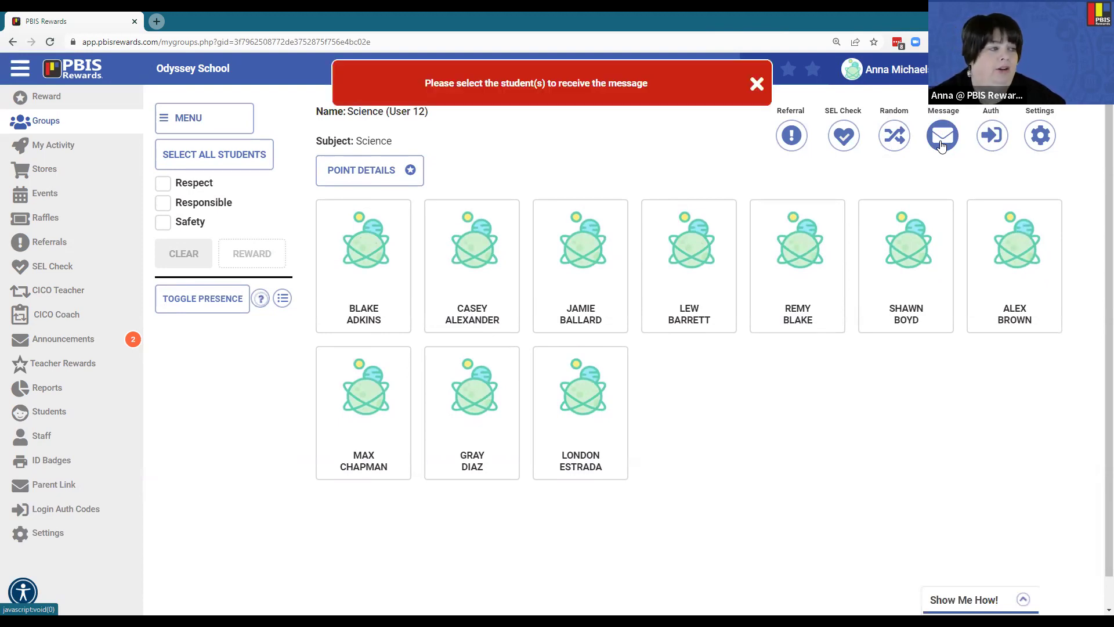
{"action": "left_click", "coordinate": [757, 84]}
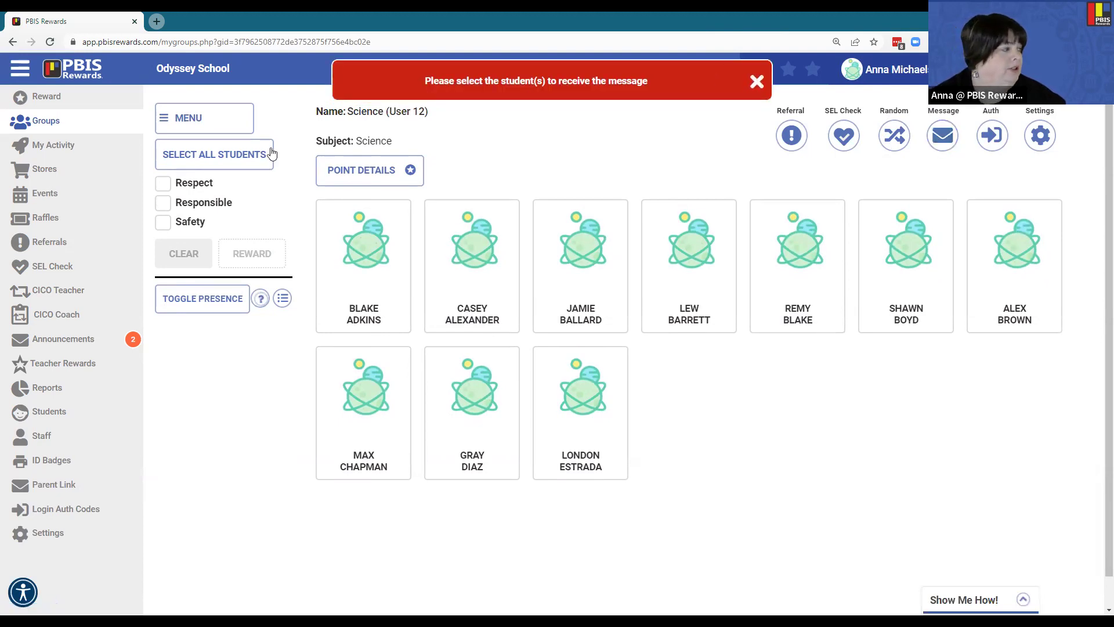
{"action": "left_click", "coordinate": [262, 153]}
{"action": "left_click", "coordinate": [941, 137]}
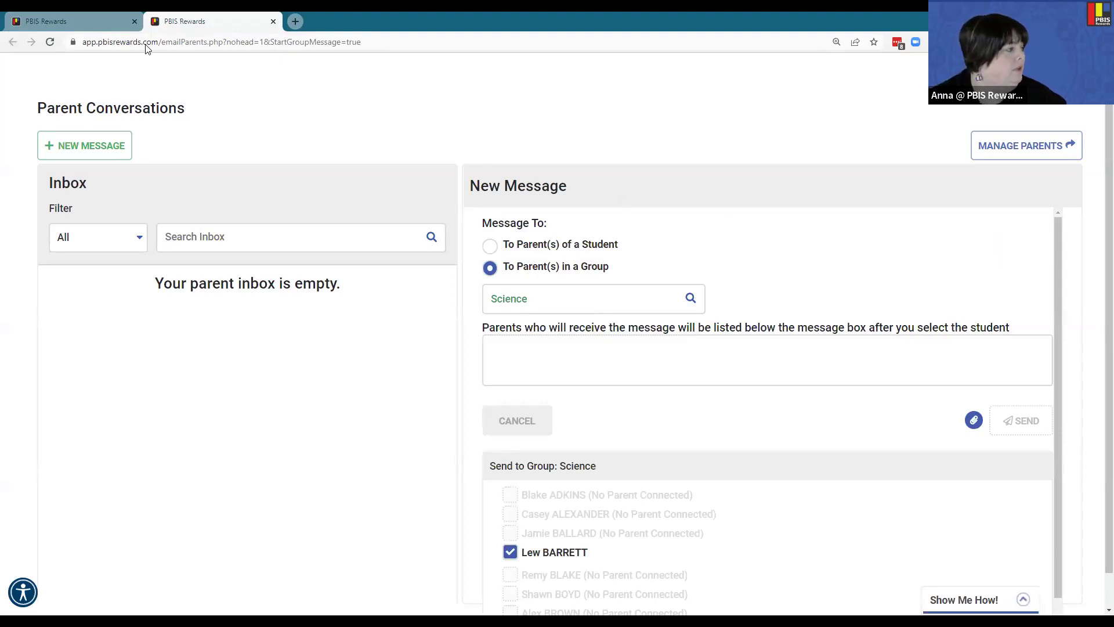
{"action": "left_click", "coordinate": [106, 22]}
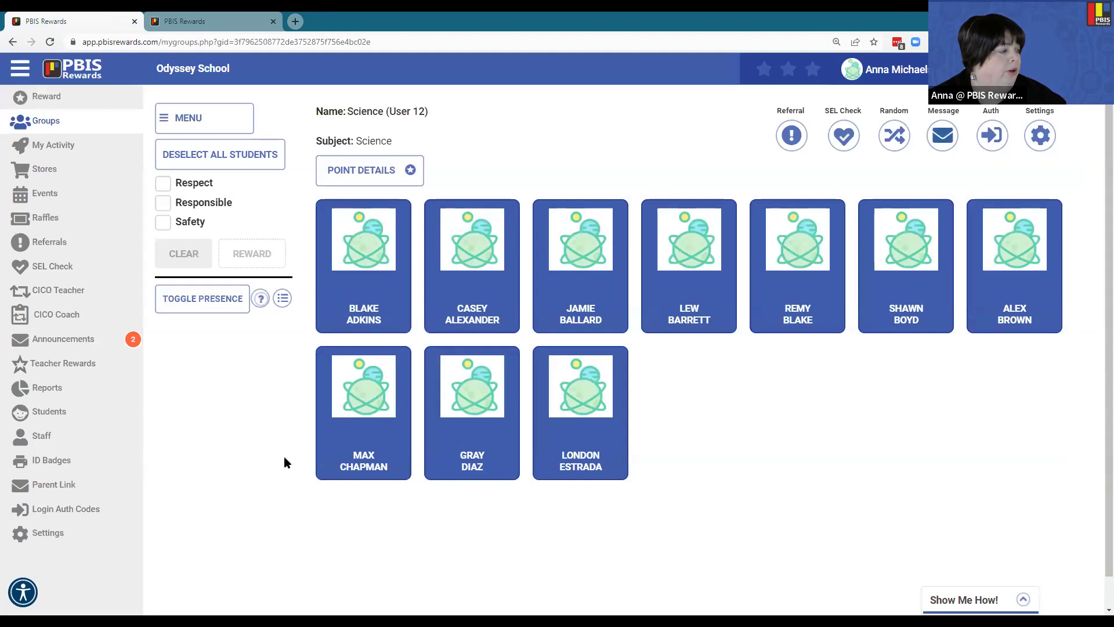